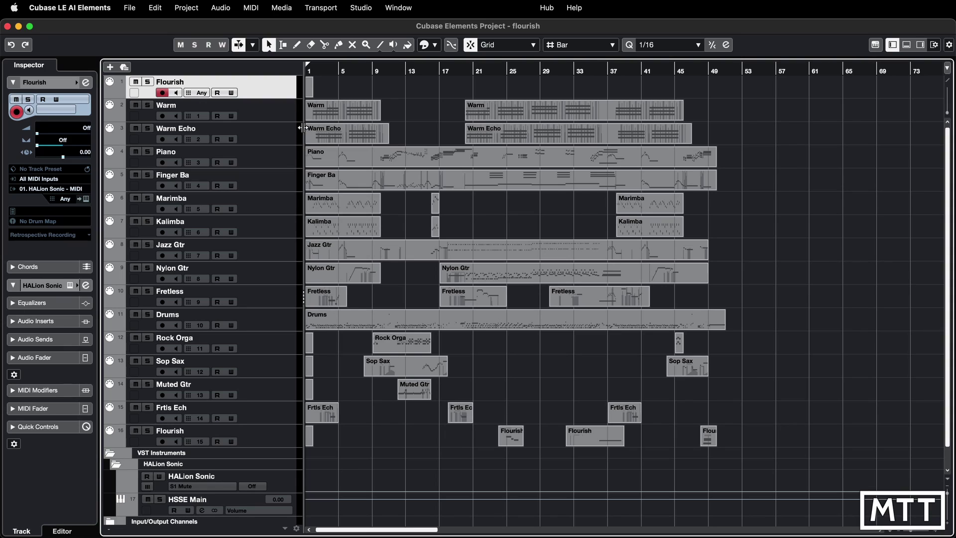
# Select the Warm track, which plays Pad 2 (warm), as the current track.
pyautogui.click(280, 116)
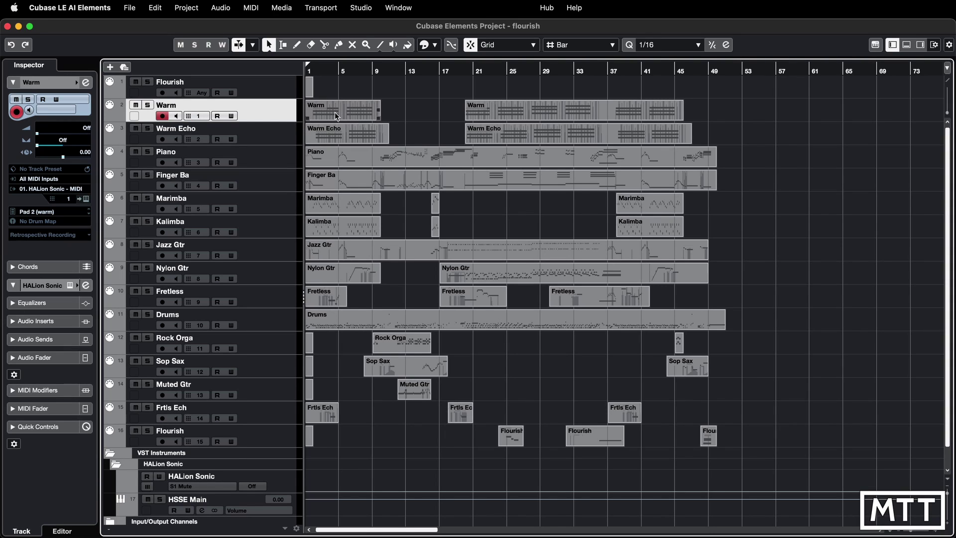
pyautogui.click(85, 199)
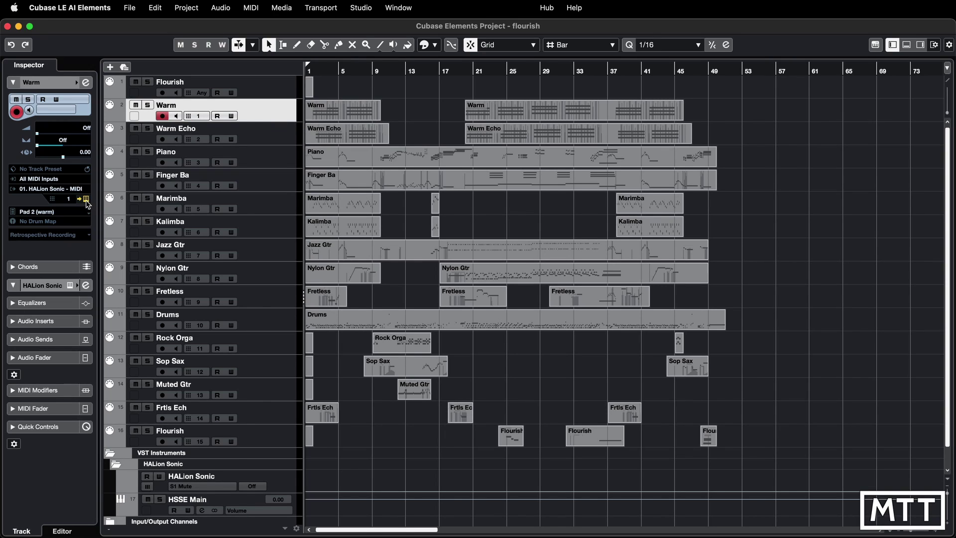
pyautogui.moveTo(411, 98); pyautogui.dragTo(354, 70)
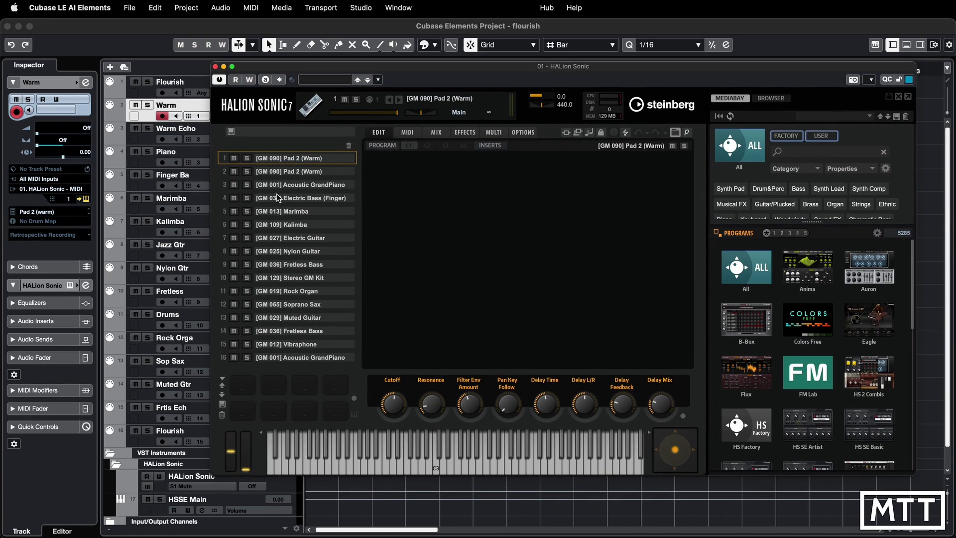
pyautogui.click(216, 66)
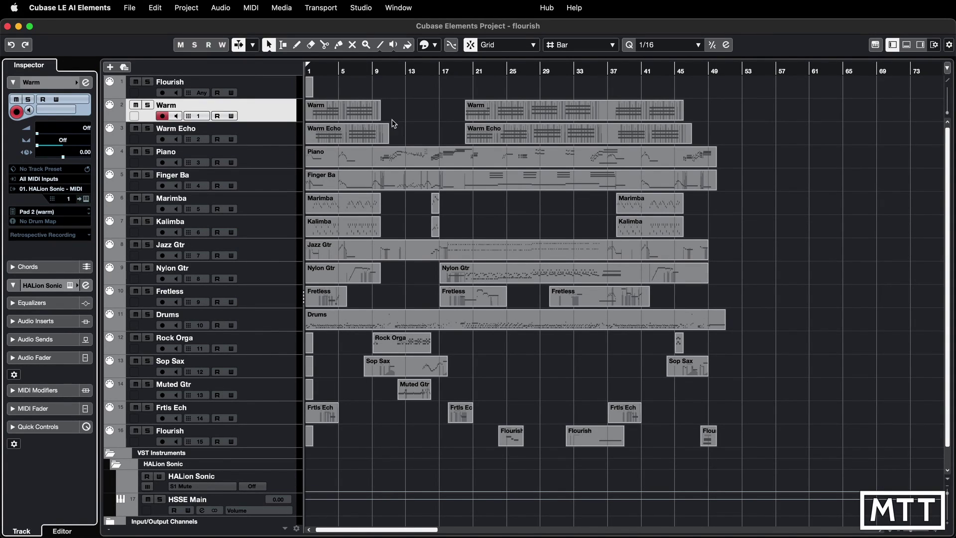
pyautogui.click(252, 8)
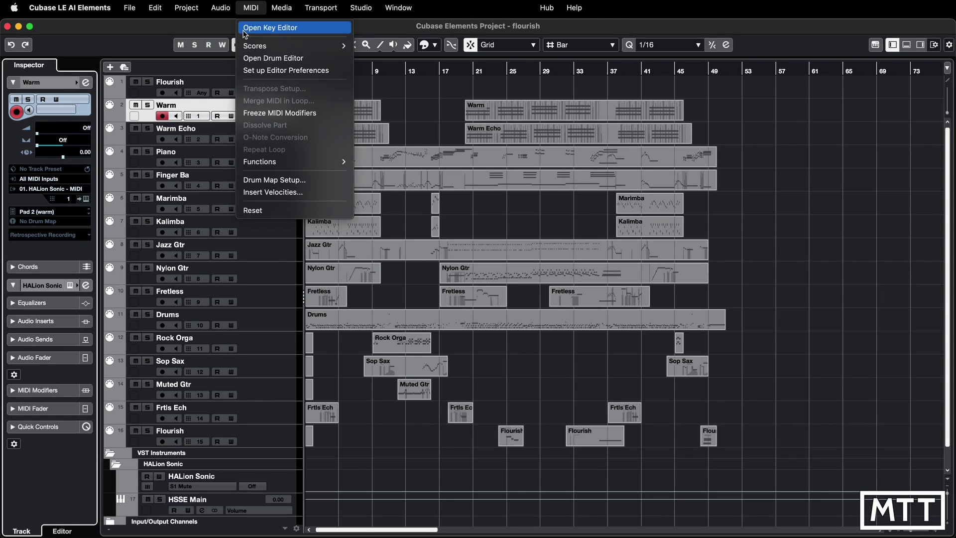
# Dismiss the MIDI menu and open the first Warm part in the lower-zone Key Editor.
pyautogui.click(409, 121)
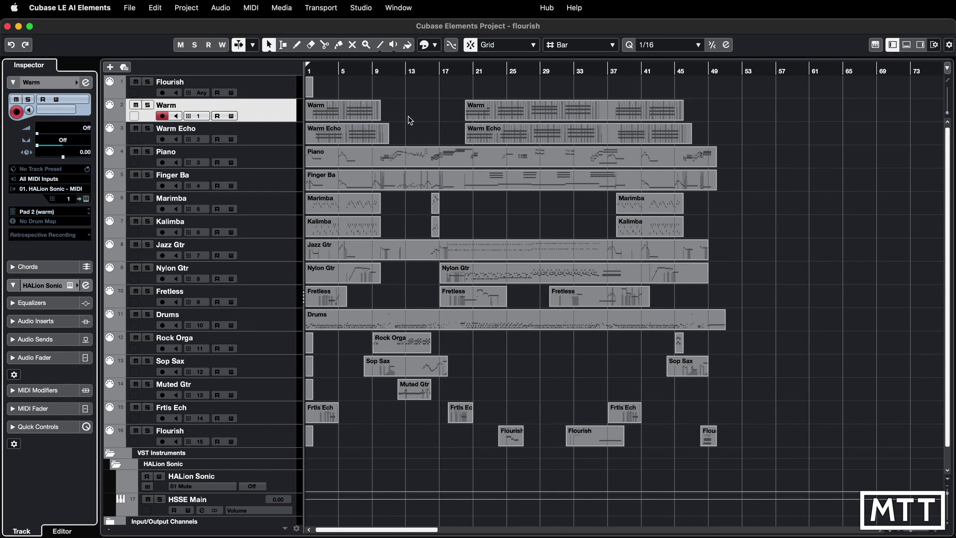
pyautogui.doubleClick(342, 112)
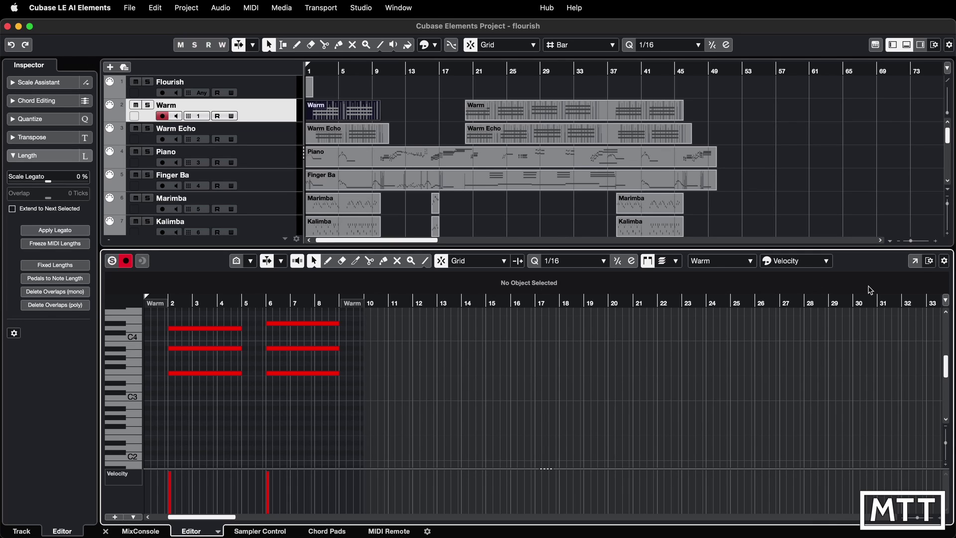
pyautogui.click(915, 264)
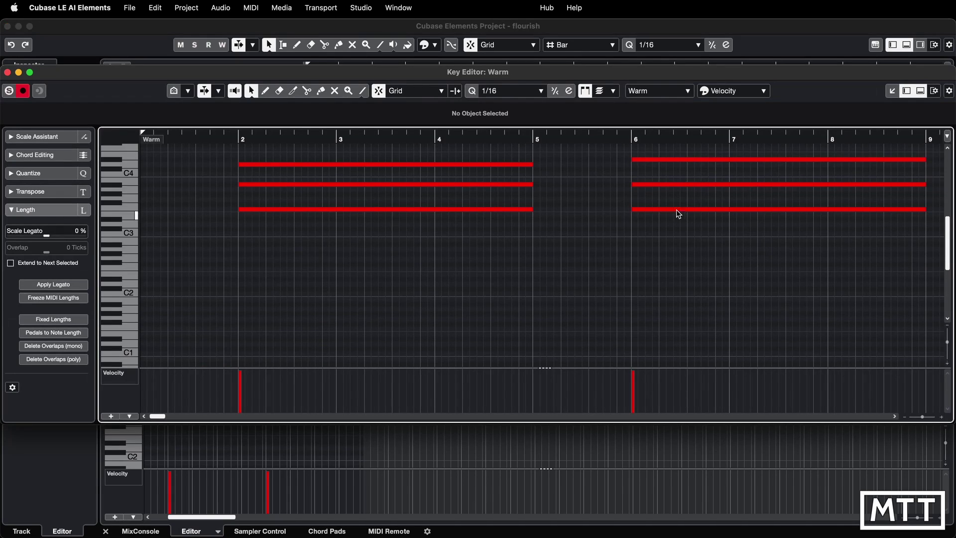
pyautogui.moveTo(402, 76); pyautogui.dragTo(409, 110)
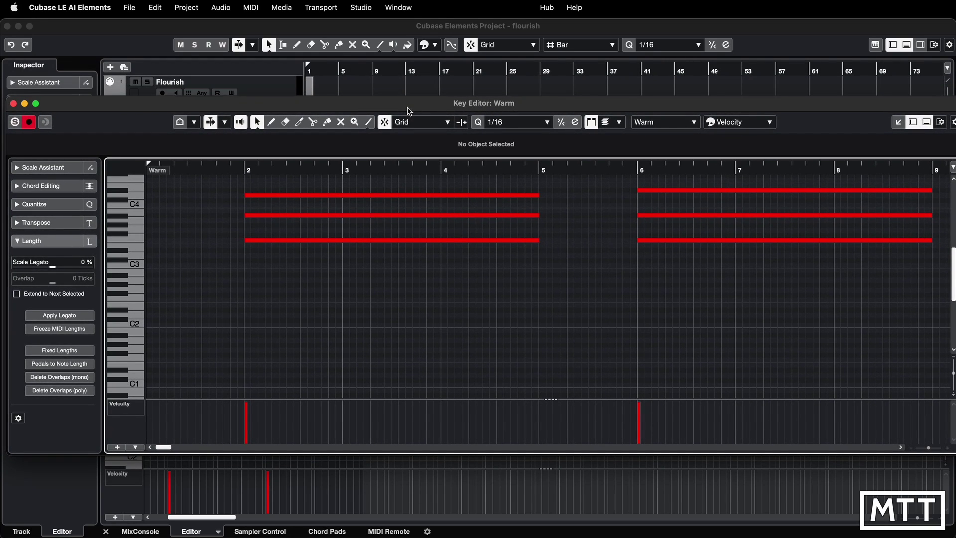
pyautogui.click(14, 104)
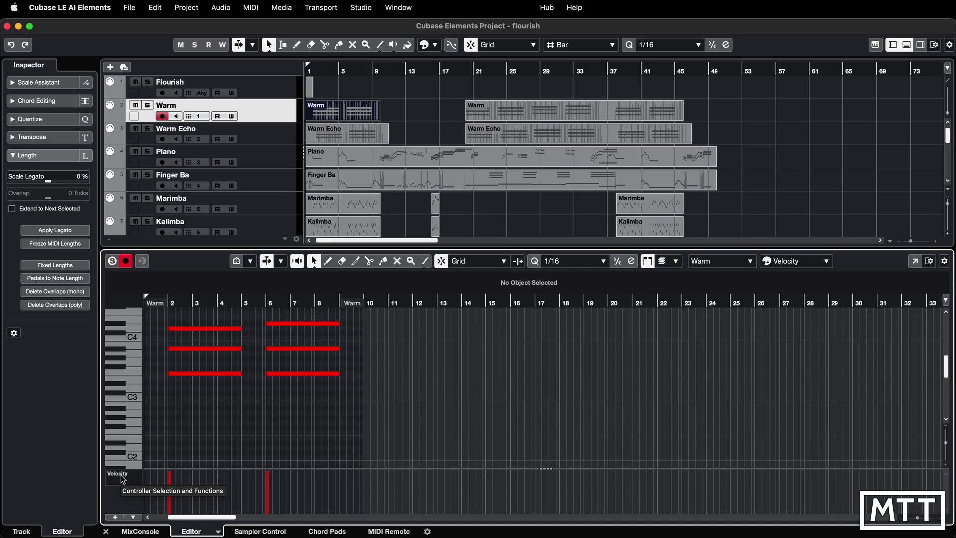
# Add a Program Change controller lane to the Warm part's Key Editor.
pyautogui.click(116, 517)
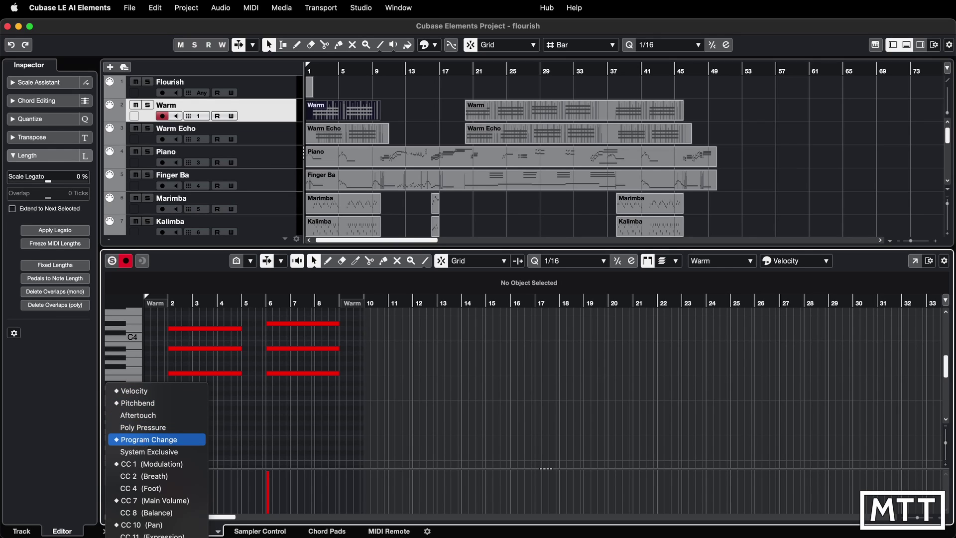
pyautogui.click(145, 440)
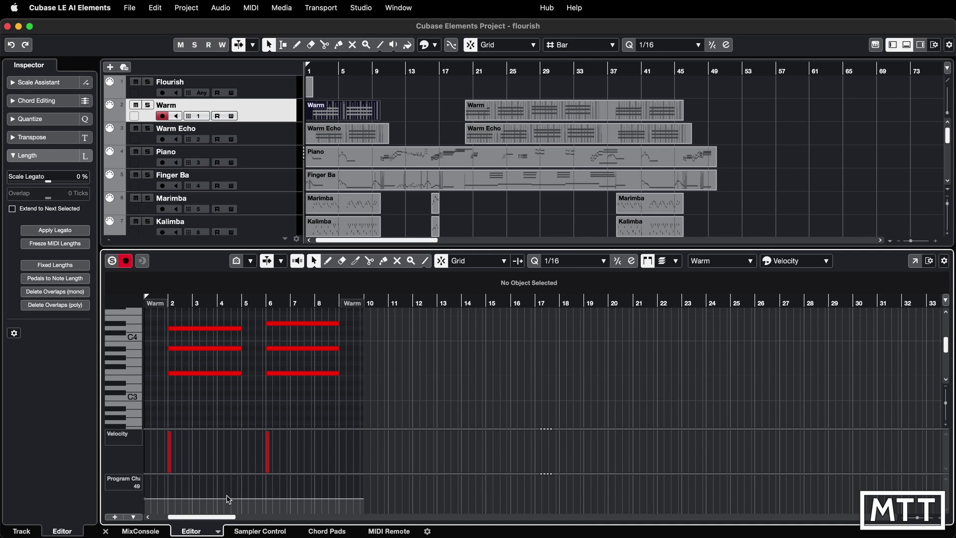
# Zoom in on bar 1, audition the part, then delete and restore its Program Change event.
pyautogui.hscroll(-5, 229, 500)
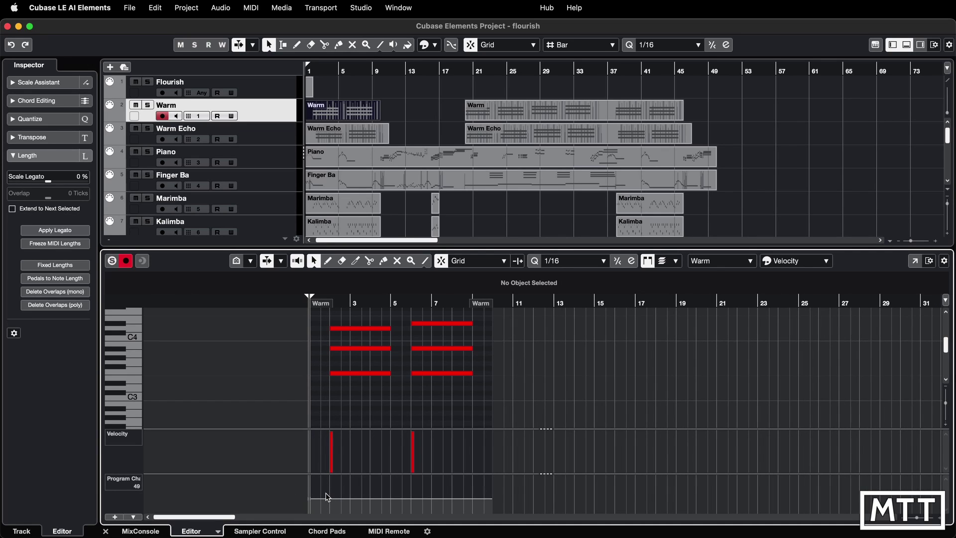
pyautogui.press('h')
pyautogui.press('h')
pyautogui.press('h')
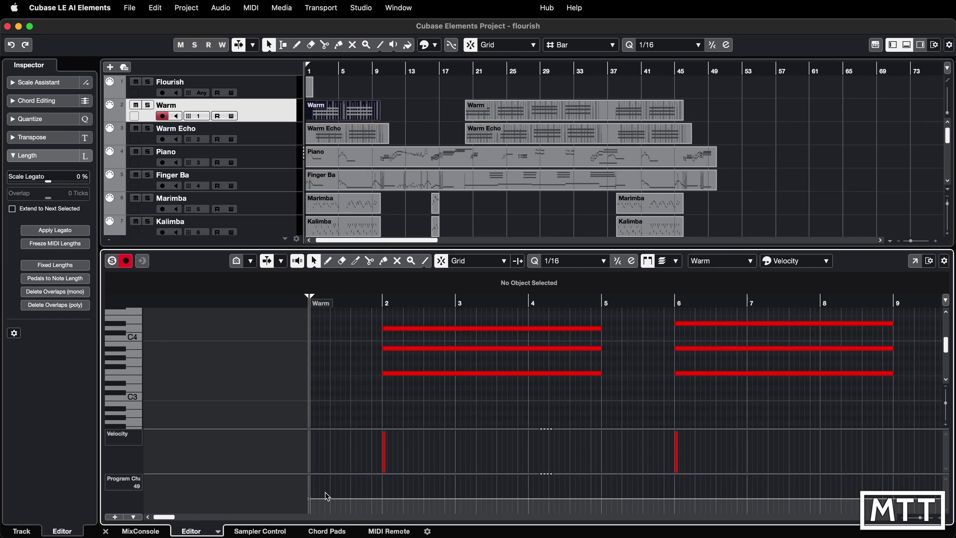
pyautogui.press('h')
pyautogui.press('h')
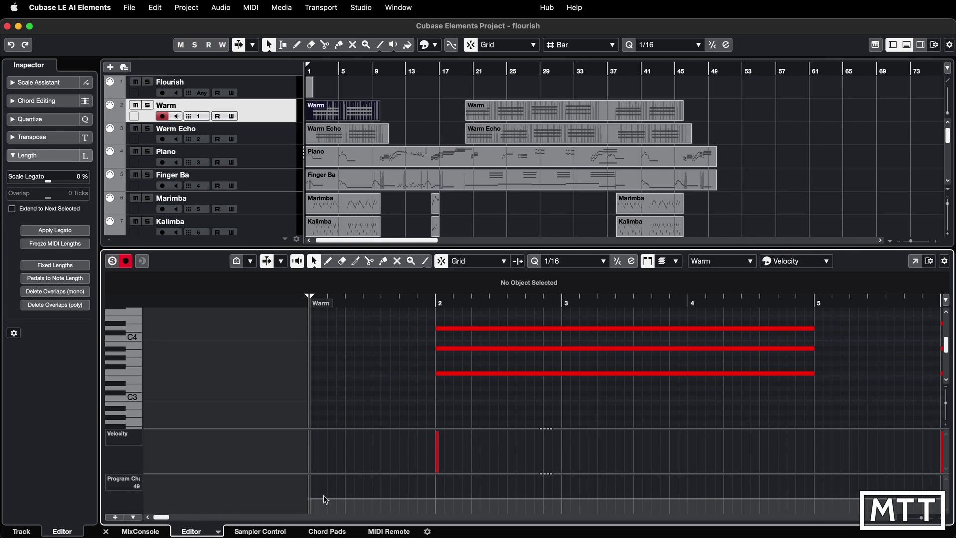
pyautogui.press('space')
pyautogui.press('space')
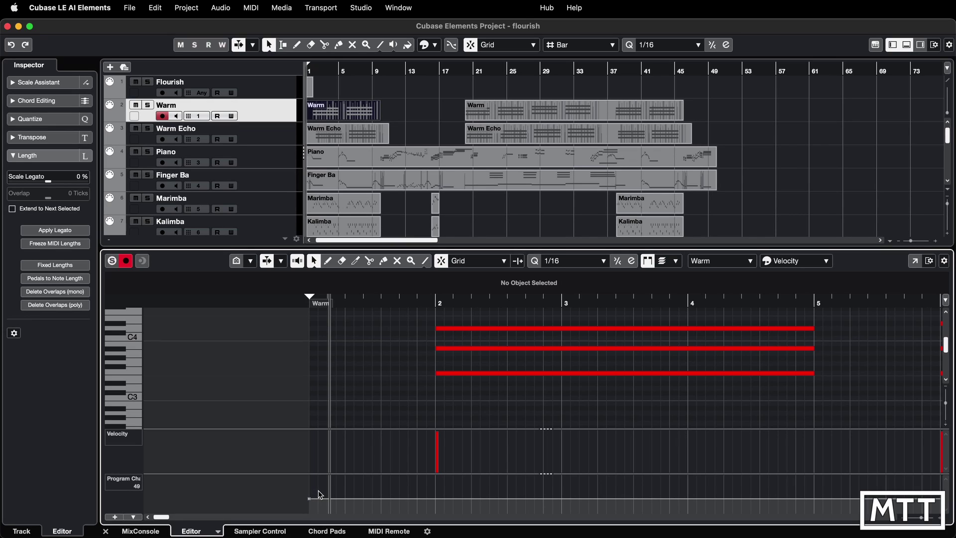
pyautogui.click(298, 506)
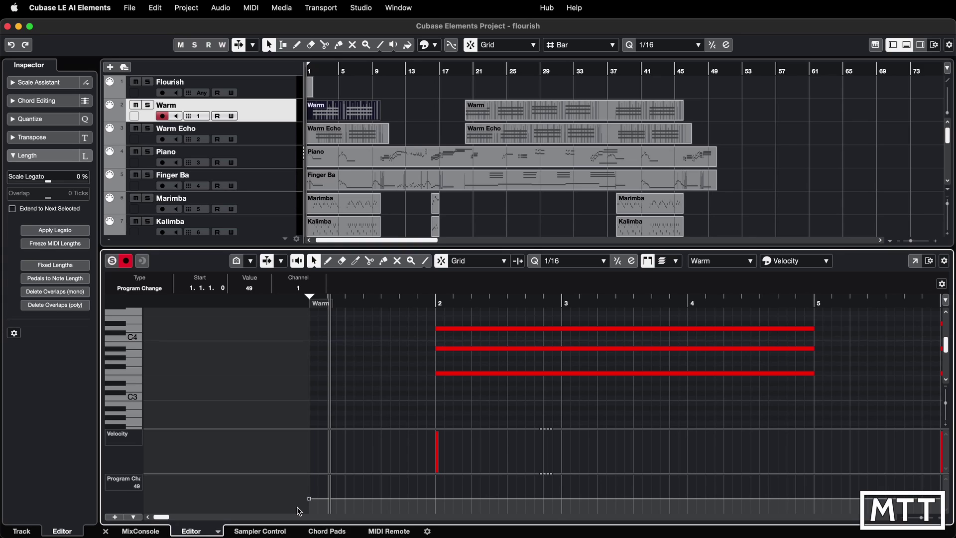
pyautogui.press('Delete')
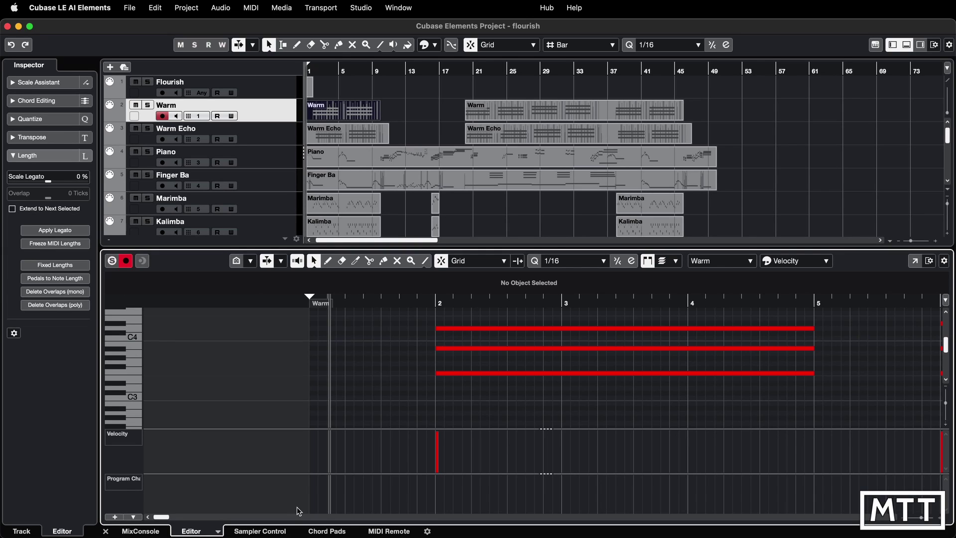
pyautogui.press('super+z')
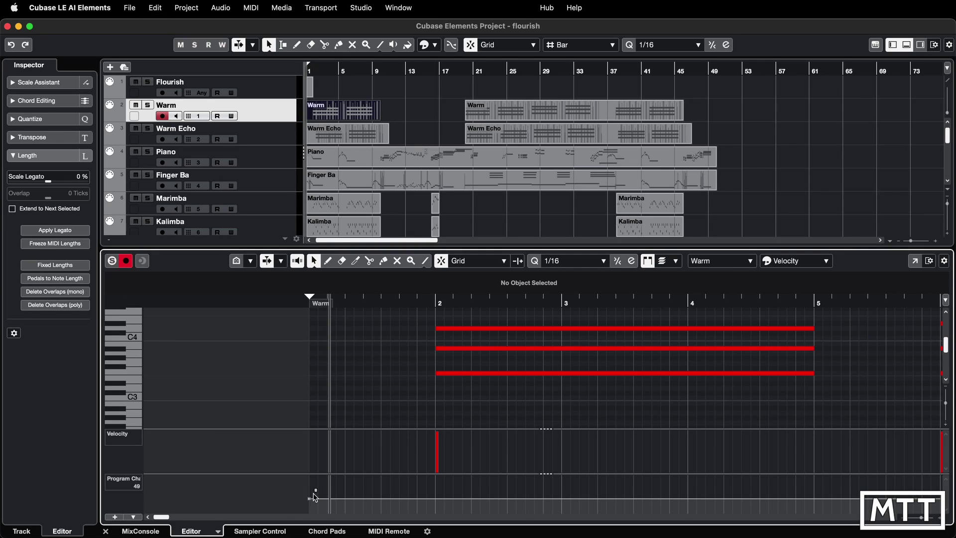
pyautogui.click(301, 514)
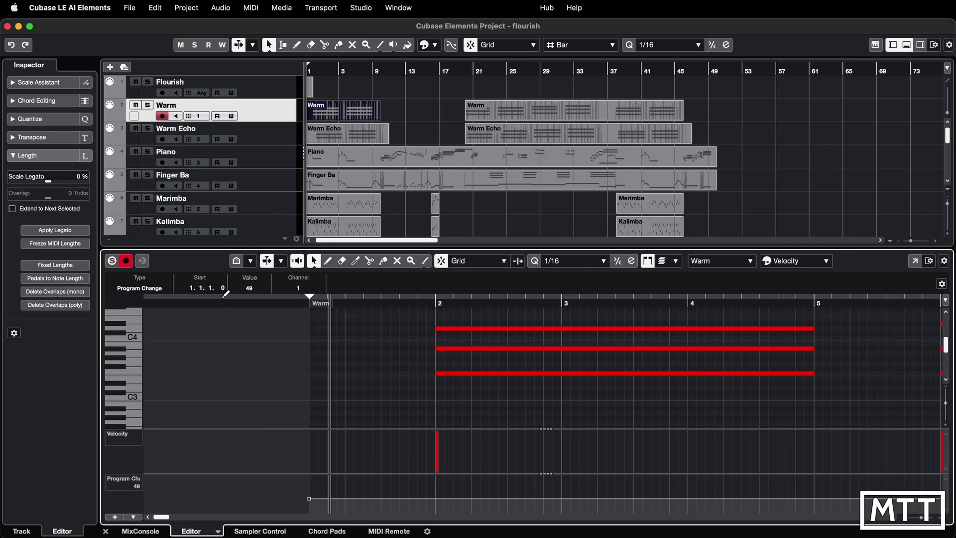
# Change the Program Change value from 49 to 90, then 1, finally 65, and close the editor.
pyautogui.click(250, 291)
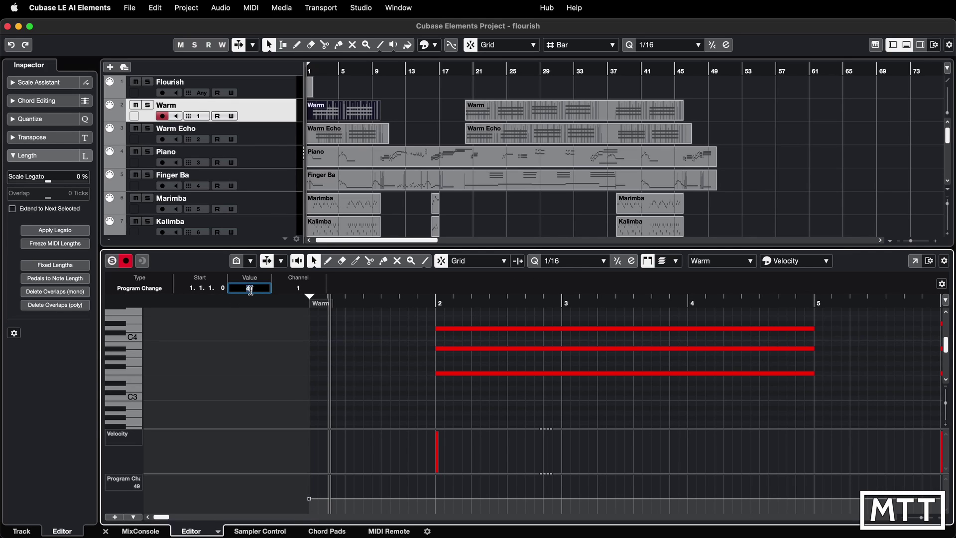
pyautogui.write('90')
pyautogui.press('Return')
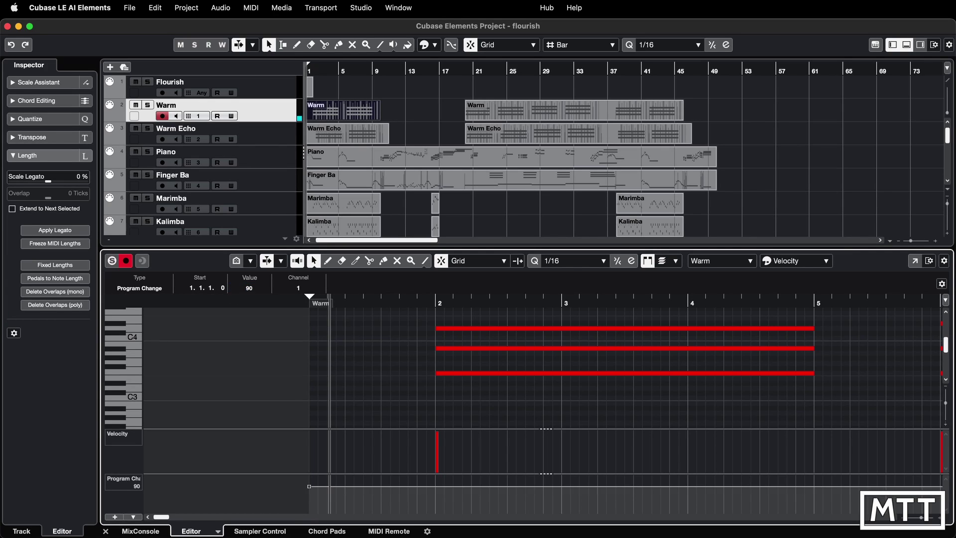
pyautogui.click(251, 291)
pyautogui.write('1')
pyautogui.press('Return')
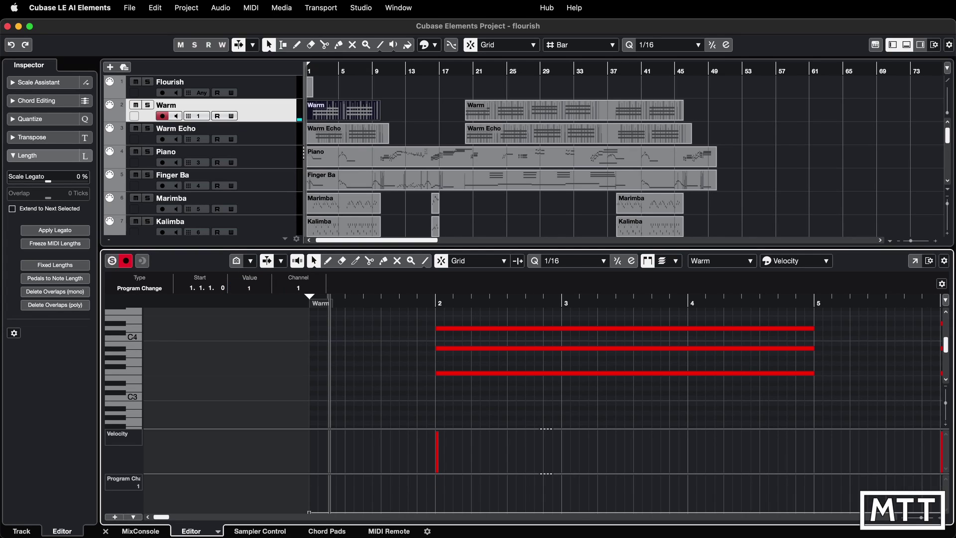
pyautogui.click(251, 291)
pyautogui.write('65')
pyautogui.press('Return')
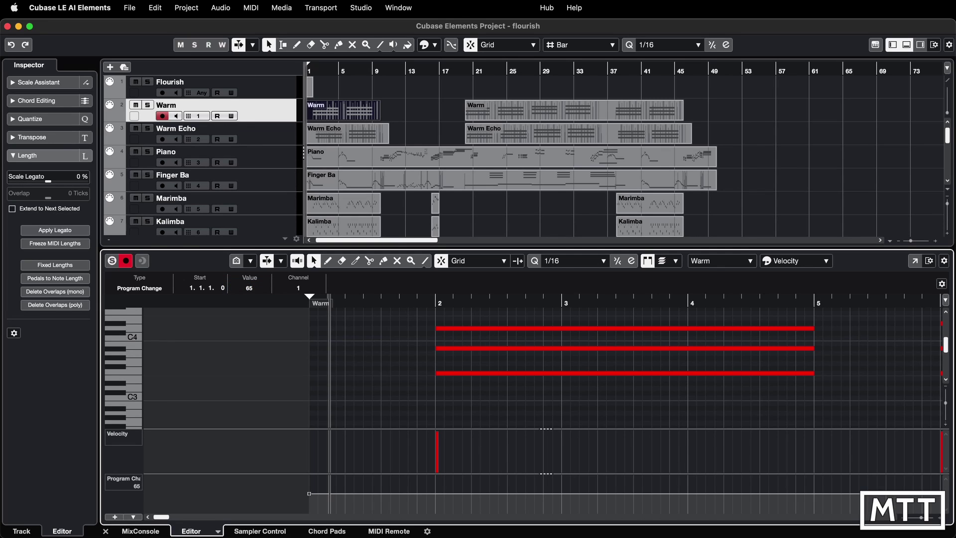
pyautogui.press('super+e')
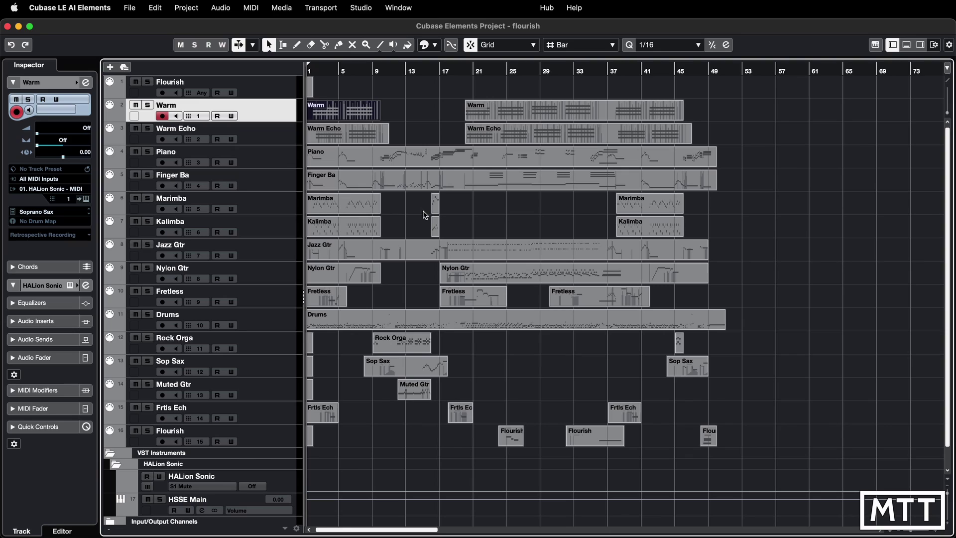
# Select the Finger Ba track and its MIDI part in the project window.
pyautogui.click(267, 186)
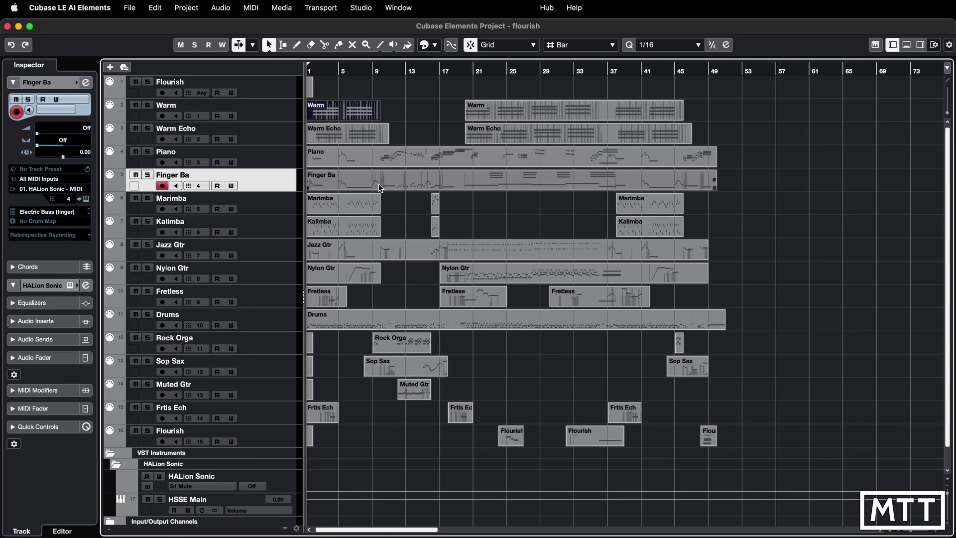
pyautogui.click(444, 181)
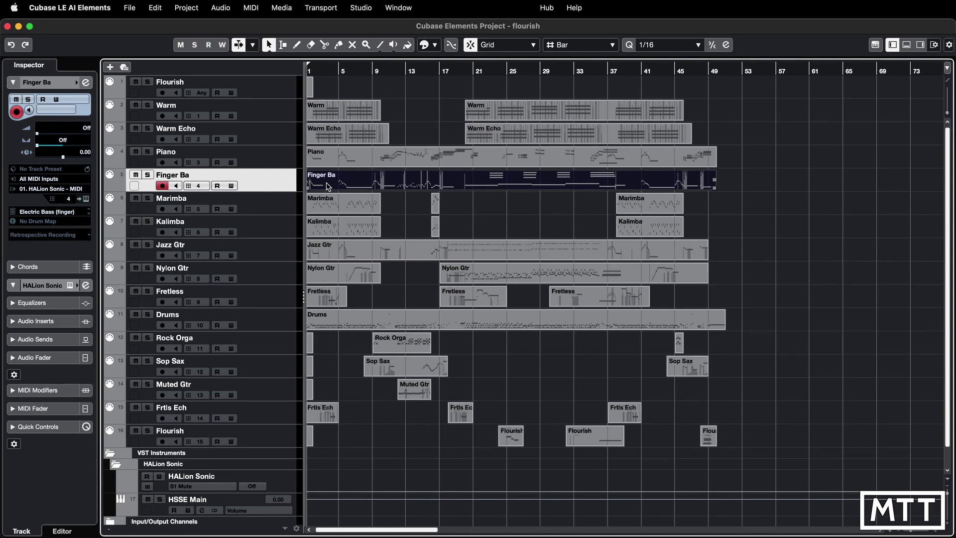
# Open the Finger Ba part in the Key Editor, play it, and check Electric Bass (Finger) in HALion Sonic.
pyautogui.doubleClick(360, 186)
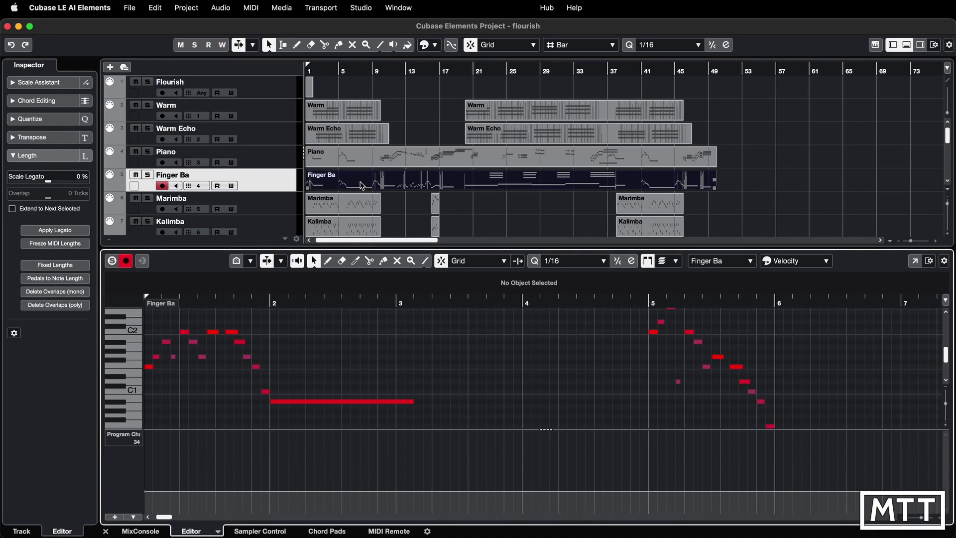
pyautogui.press('space')
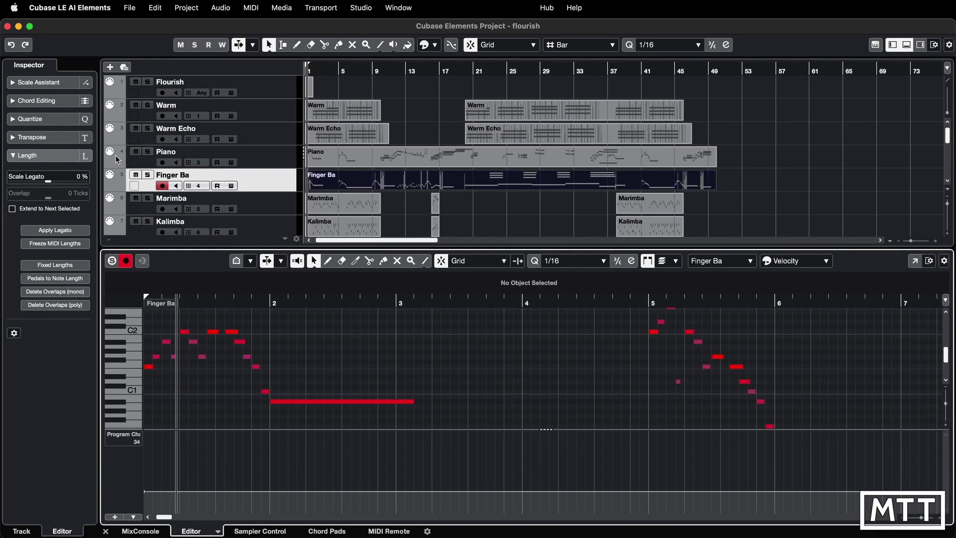
pyautogui.click(260, 188)
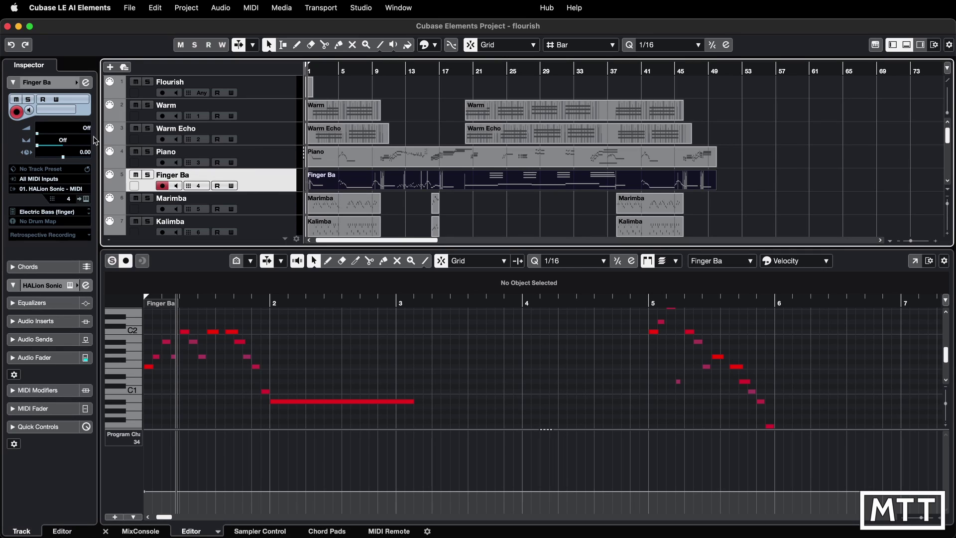
pyautogui.click(85, 197)
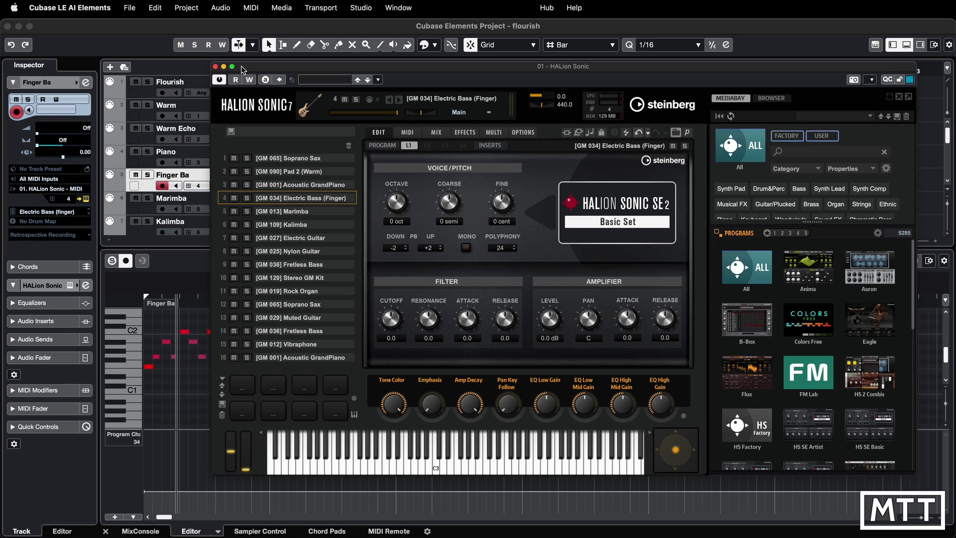
pyautogui.click(216, 67)
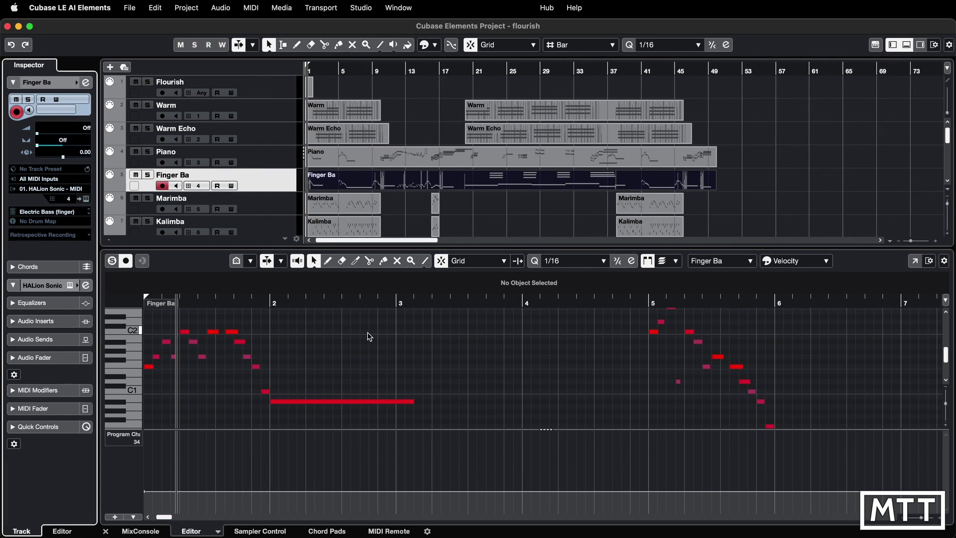
pyautogui.press('g')
pyautogui.click(404, 466)
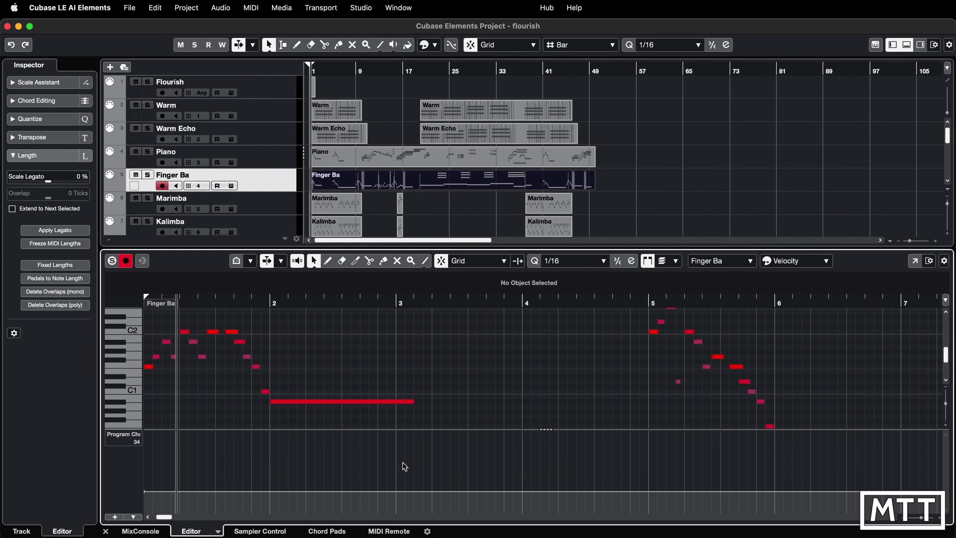
# Play Finger Ba from bar 19 and confirm HALion Sonic slot 4 now shows Pad 8 (Sweep).
pyautogui.press('g')
pyautogui.press('g')
pyautogui.press('g')
pyautogui.press('g')
pyautogui.press('g')
pyautogui.press('g')
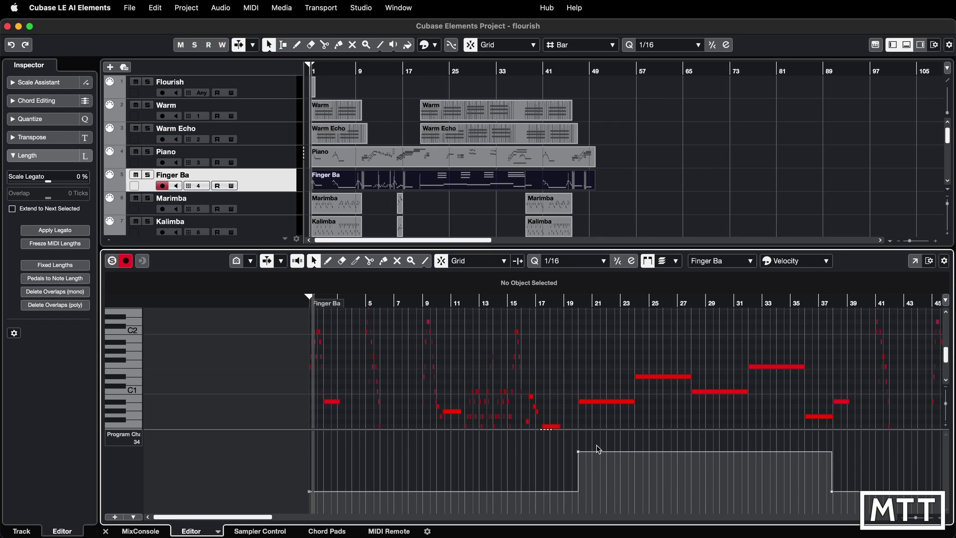
pyautogui.click(575, 302)
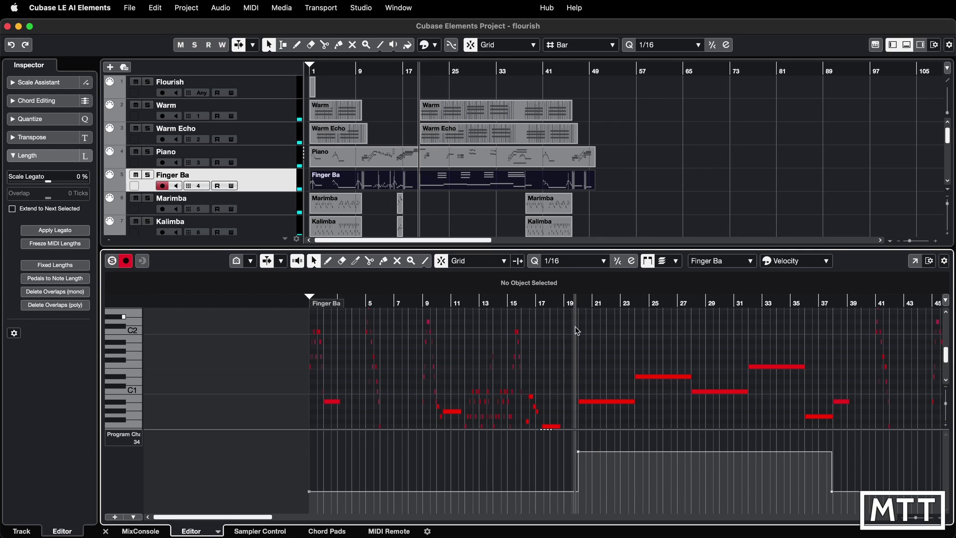
pyautogui.press('space')
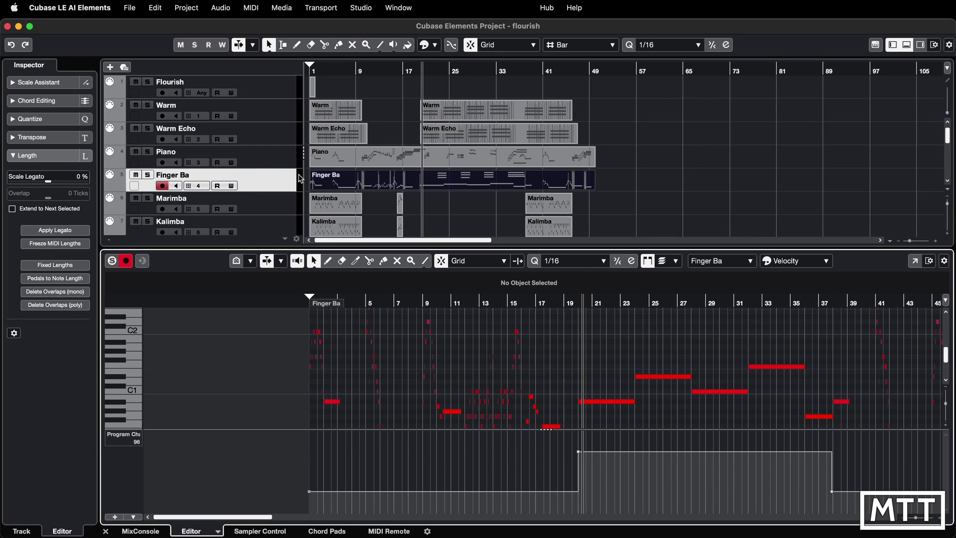
pyautogui.click(287, 185)
pyautogui.click(86, 199)
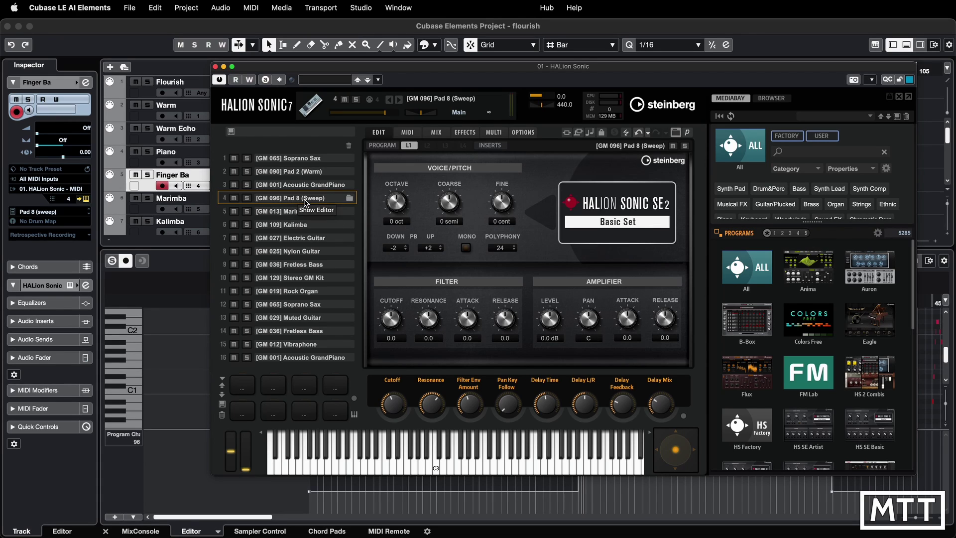
# Close HALion Sonic, zoom out, and delete every event in Finger Ba's Program Change lane.
pyautogui.click(215, 67)
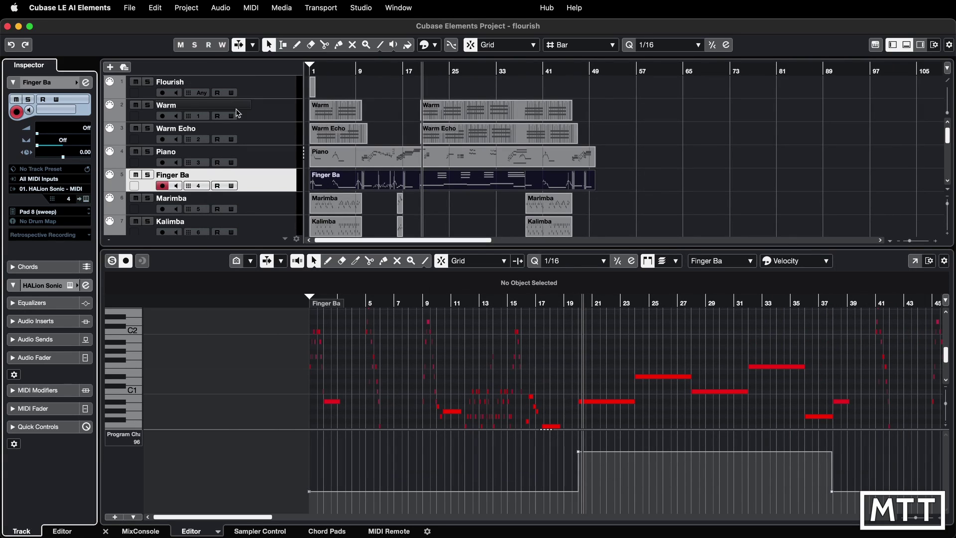
pyautogui.press('g')
pyautogui.press('g')
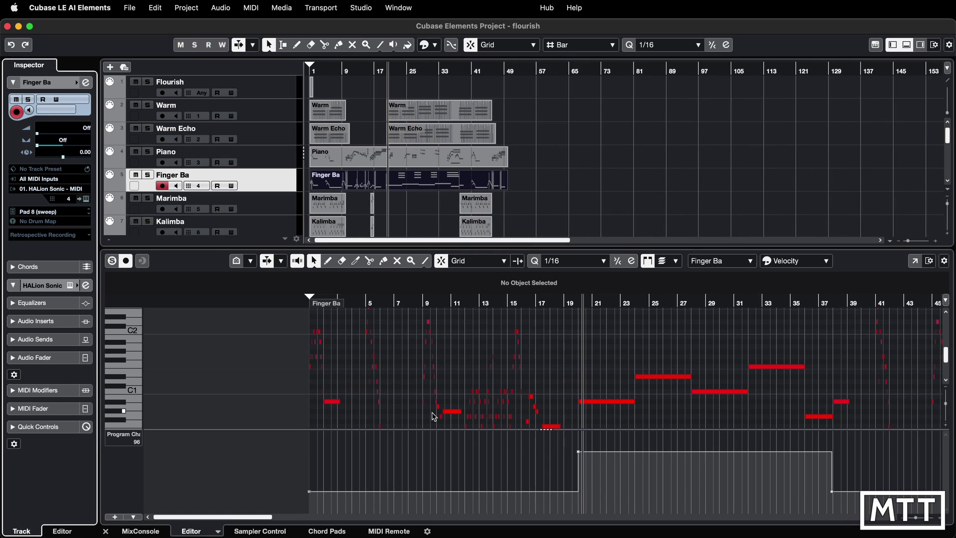
pyautogui.click(482, 481)
pyautogui.press('g')
pyautogui.press('g')
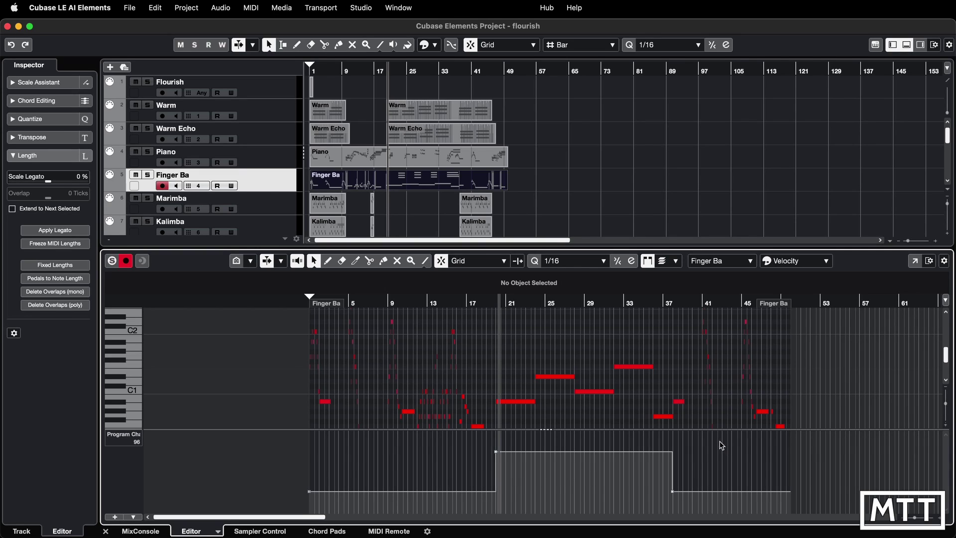
pyautogui.moveTo(721, 445); pyautogui.dragTo(293, 509)
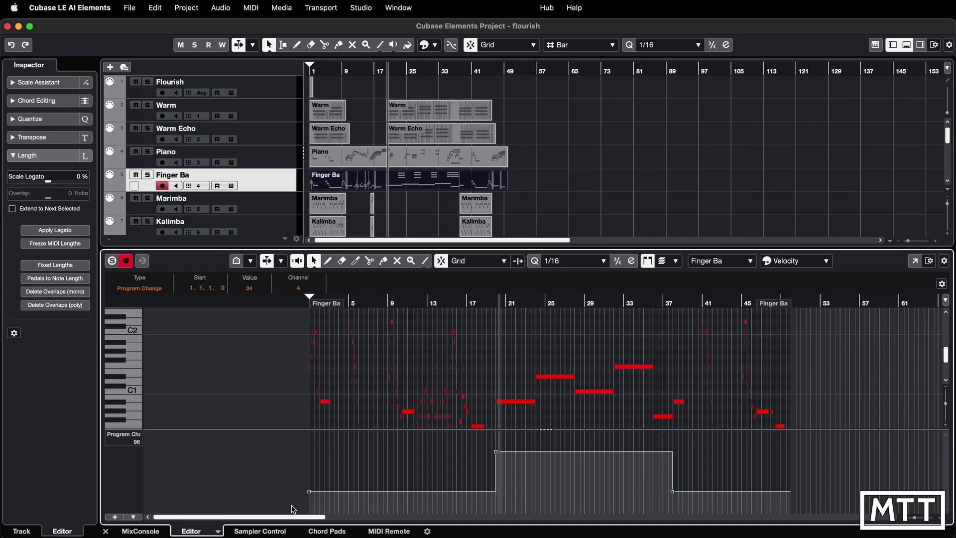
pyautogui.press('Delete')
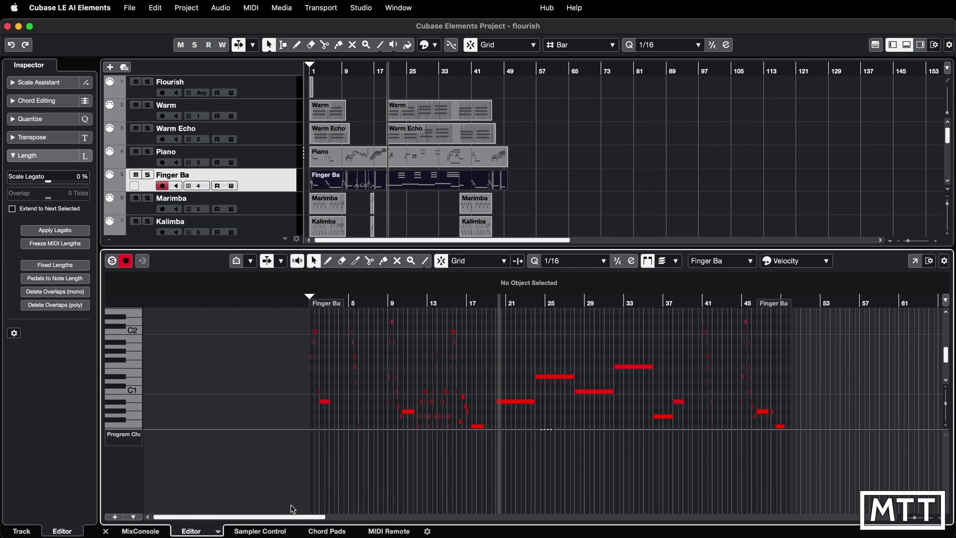